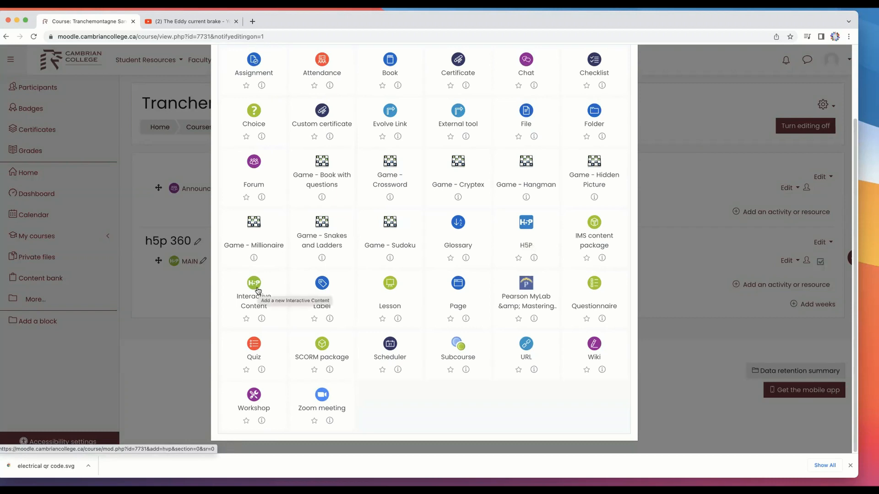
Add a new Interactive Content activity to the course with the description "qr code for an electrical video"
left_click(255, 285)
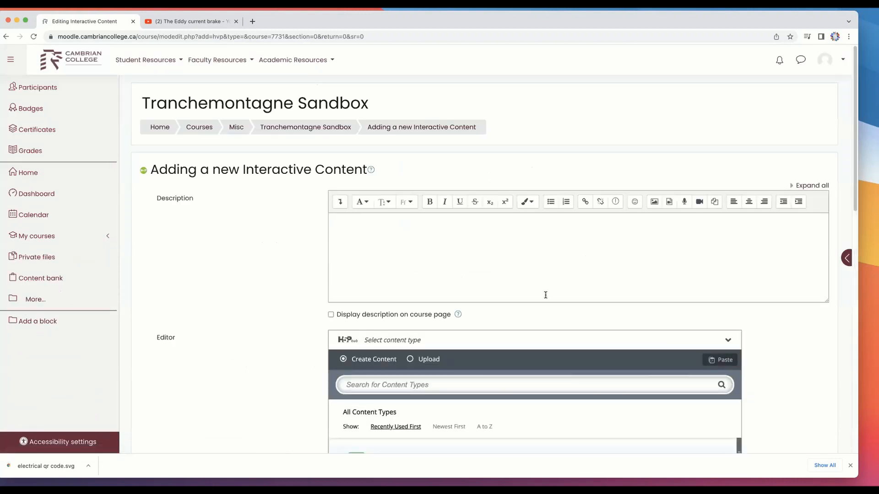
scroll(545, 295, "down", 1)
left_click(378, 217)
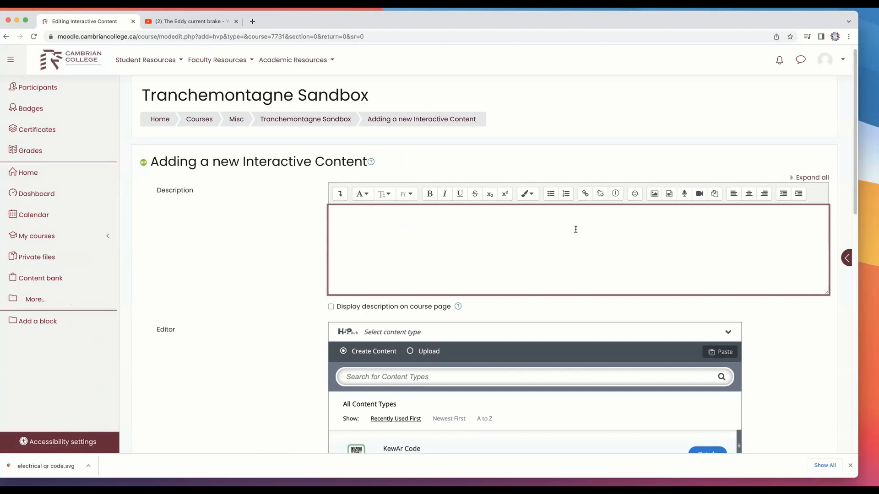
type("qr code for an electrical video")
Choose KewAr Code as the content type for the new activity
scroll(494, 249, "down", 5)
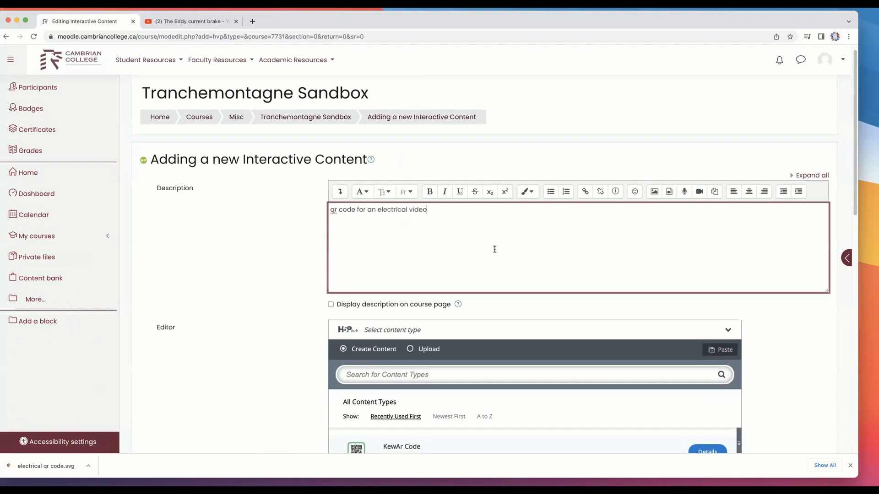
scroll(494, 255, "down", 1)
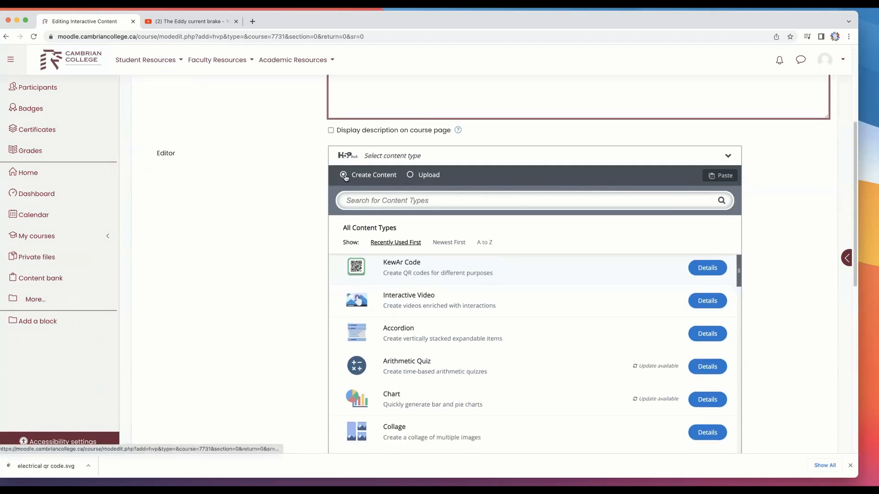
scroll(454, 300, "down", 1)
scroll(449, 292, "down", 20)
scroll(430, 257, "down", 5)
scroll(421, 224, "up", 15)
scroll(419, 233, "down", 5)
scroll(445, 277, "up", 15)
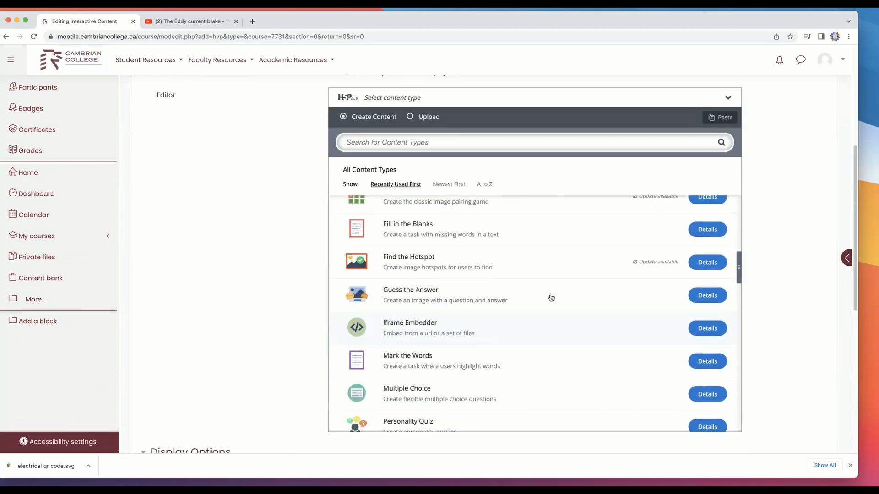
scroll(527, 293, "up", 10)
scroll(496, 289, "down", 5)
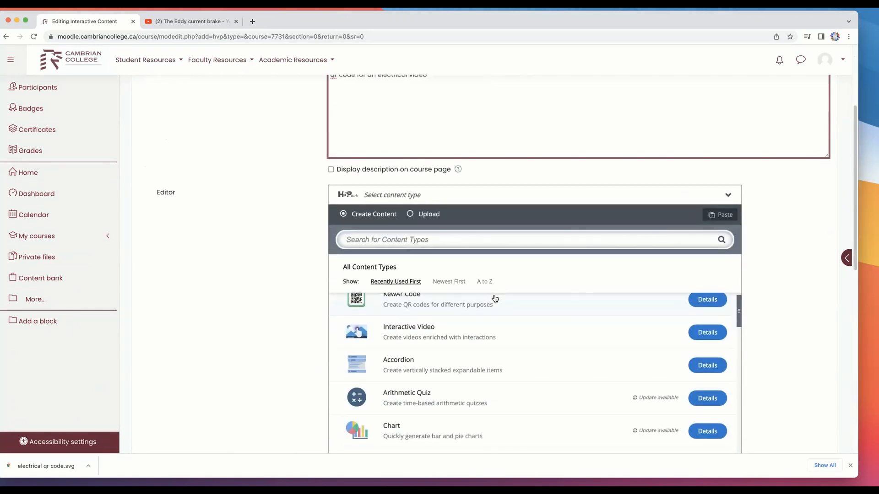
scroll(492, 314, "up", 1)
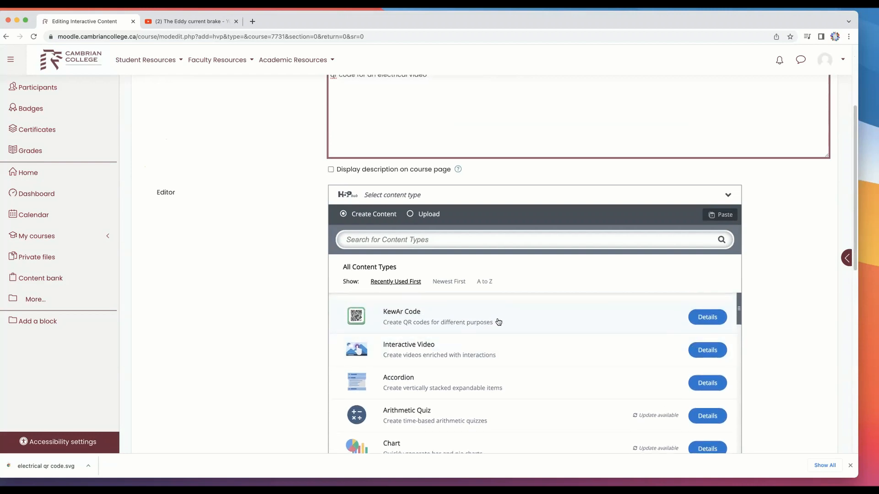
left_click(438, 312)
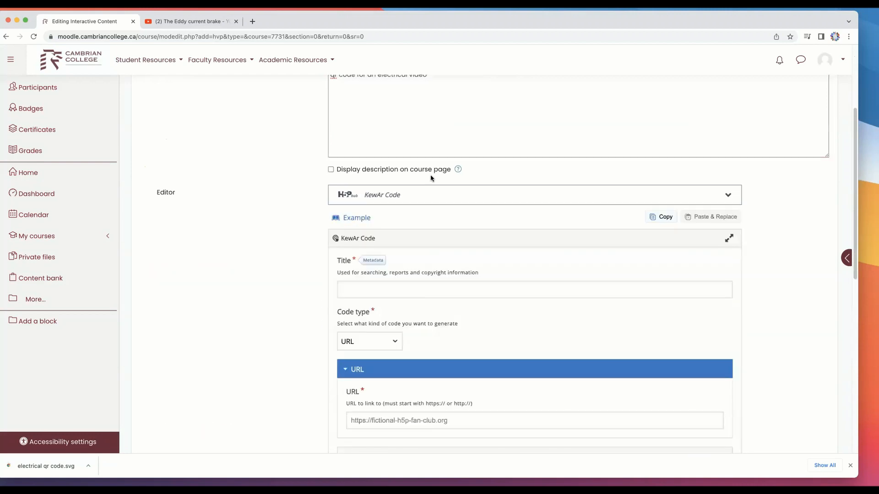
Copy the description text "qr code for an electrical video" into the KewAr Code title
scroll(430, 183, "up", 3)
scroll(429, 221, "down", 2)
scroll(429, 216, "down", 1)
left_click(361, 311)
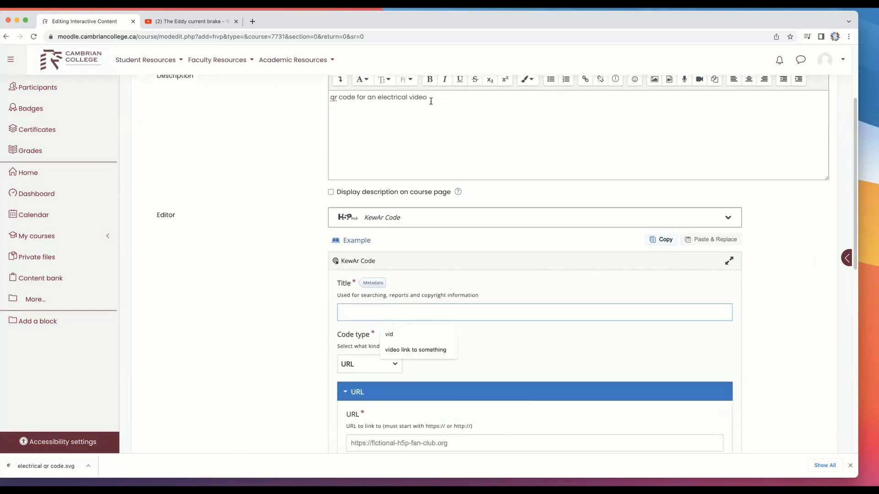
left_click_drag(431, 101, 261, 100)
key("super+c")
left_click(383, 312)
key("super+v")
Review the available code types and keep URL as the kind of code to generate
scroll(544, 311, "down", 4)
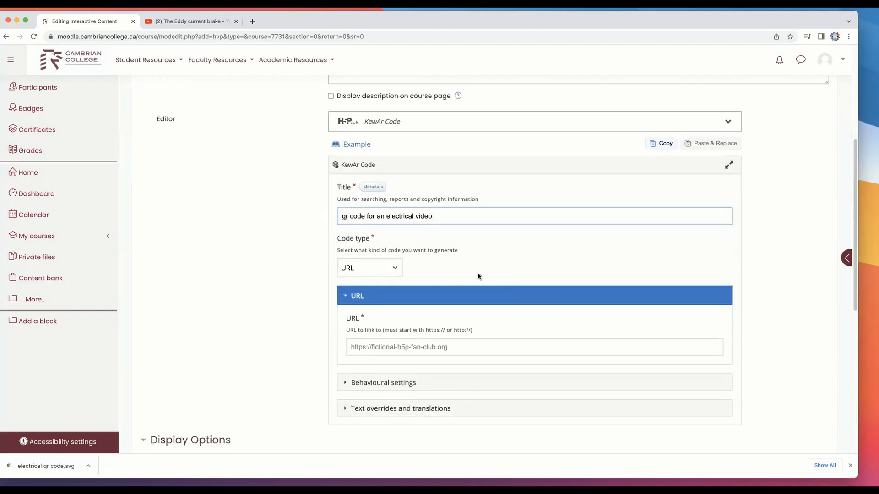
scroll(478, 276, "down", 2)
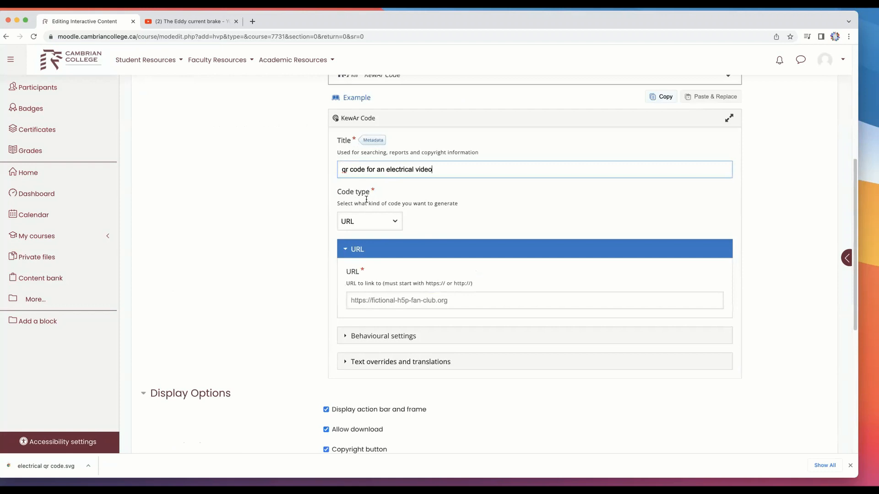
left_click(386, 224)
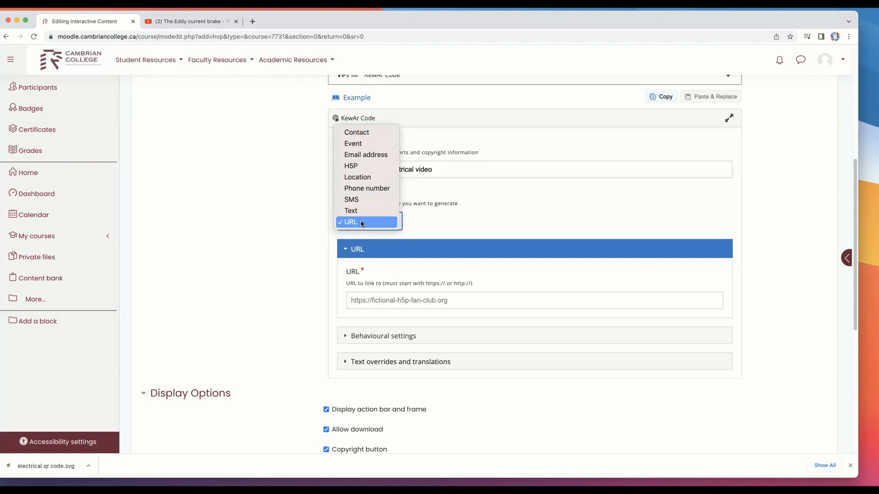
left_click(193, 21)
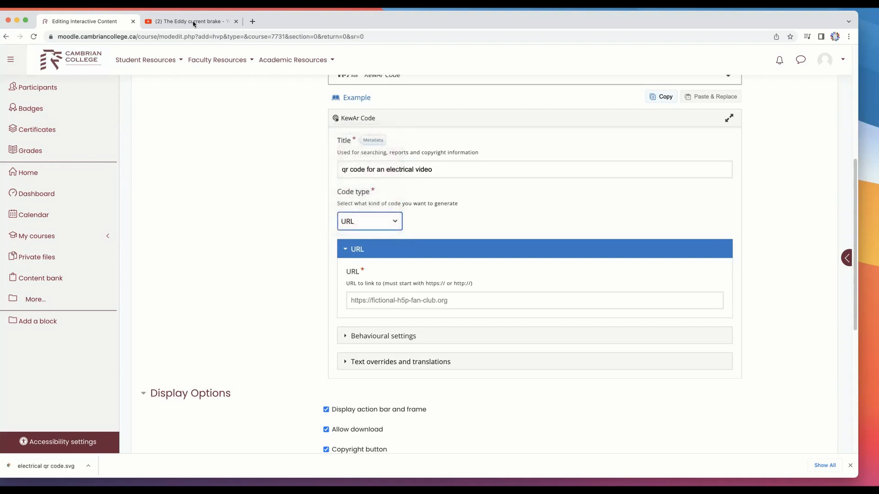
Copy the web address of the YouTube video "The Eddy current brake" and paste it as the QR code's link URL
left_click(192, 23)
left_click(192, 36)
left_click_drag(216, 37, 154, 29)
key("super+c")
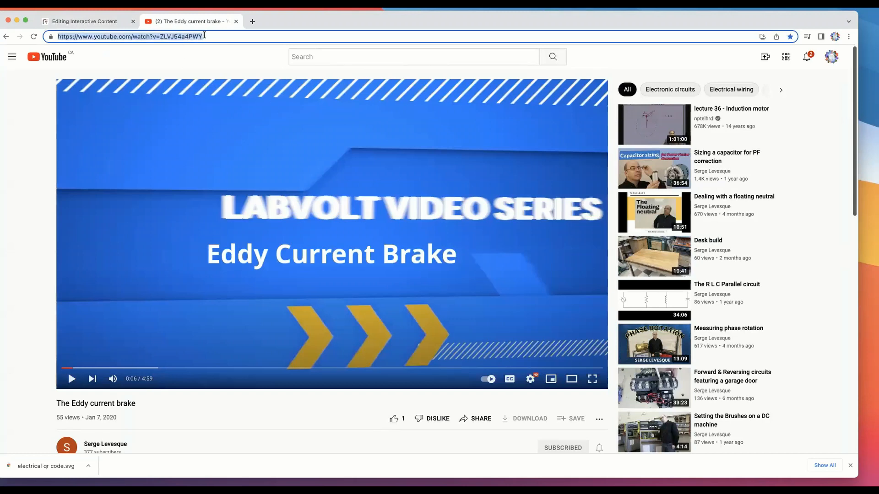
left_click(95, 23)
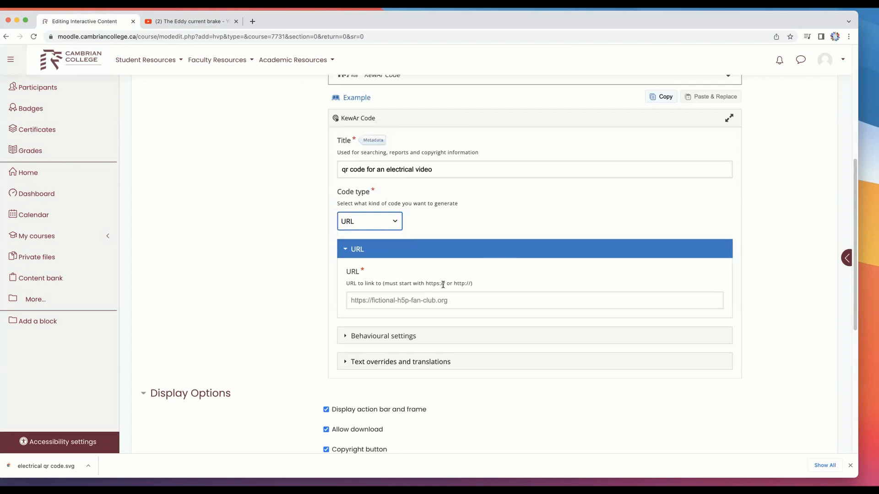
left_click(458, 300)
key("super+v")
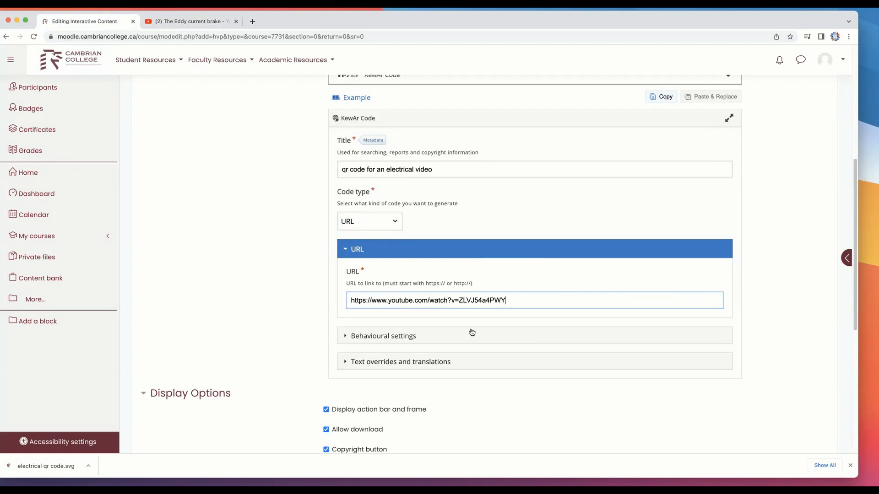
Set the QR code's color to dark blue #181aae in the behavioural settings
scroll(503, 325, "down", 1)
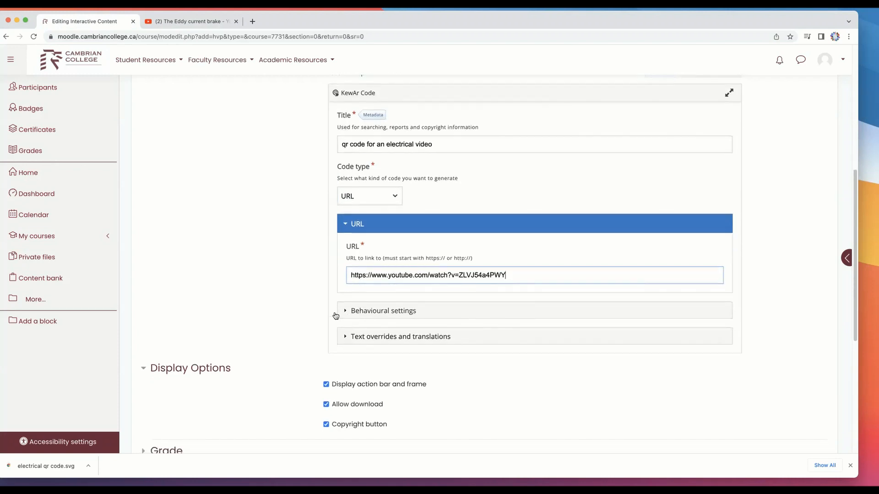
left_click(344, 307)
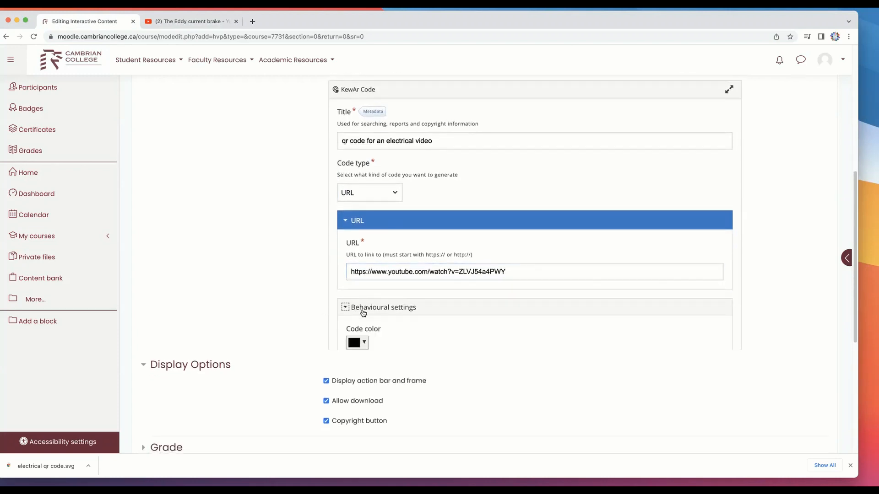
scroll(465, 341, "down", 2)
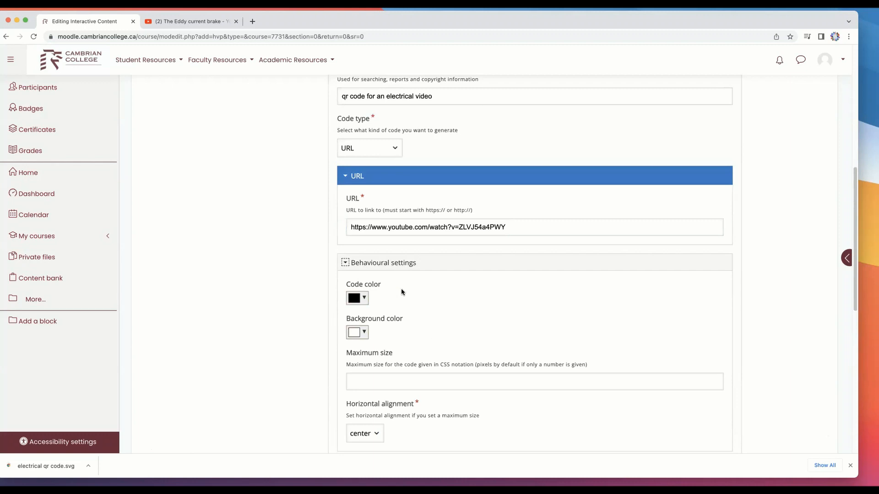
left_click(362, 298)
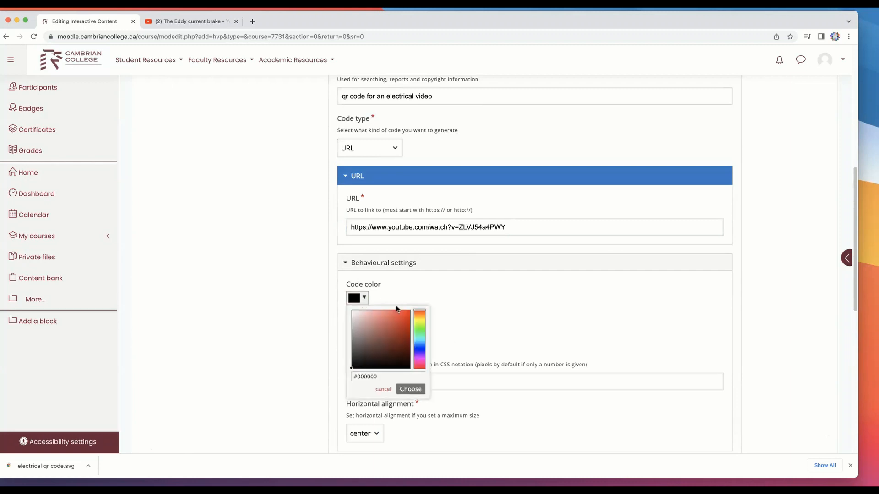
left_click(419, 349)
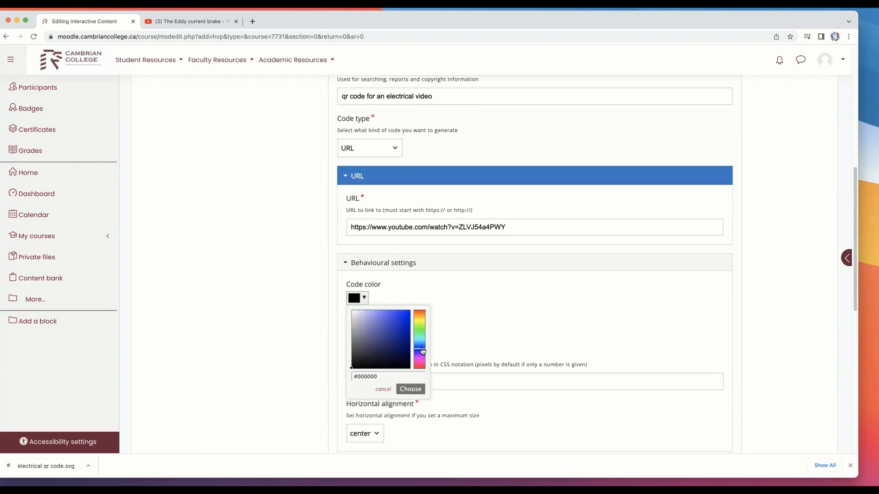
left_click(414, 389)
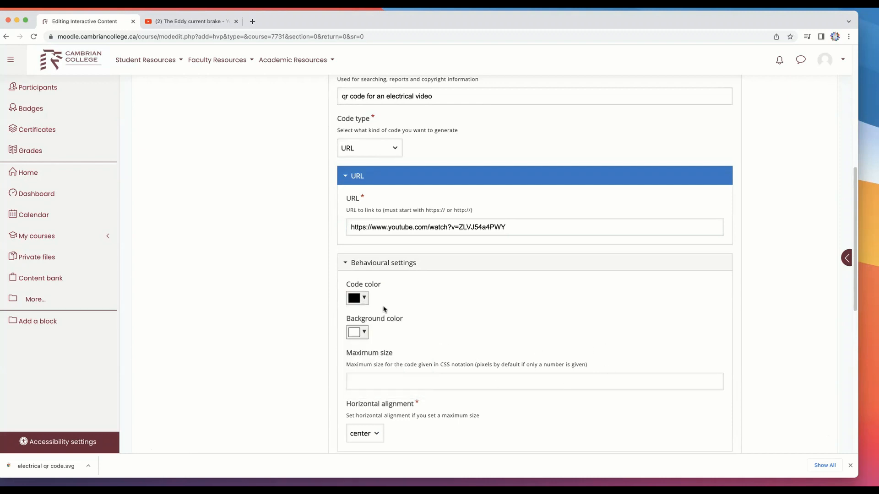
left_click(365, 299)
left_click(401, 328)
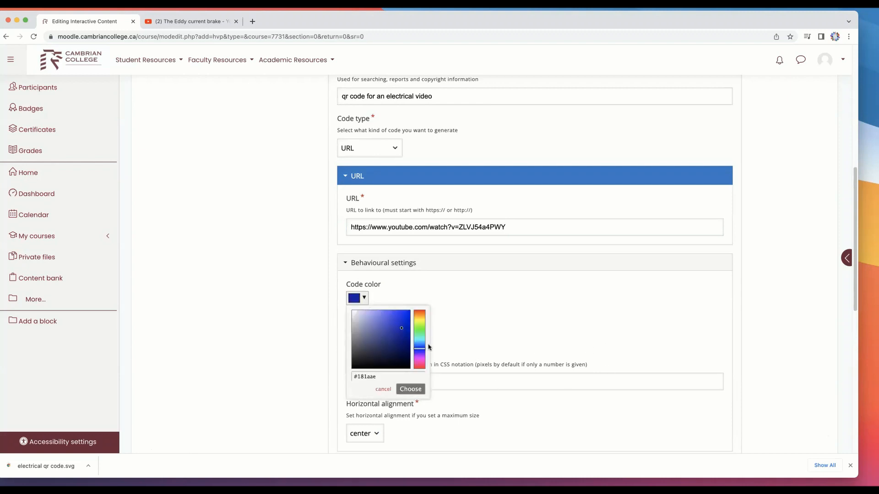
left_click(410, 390)
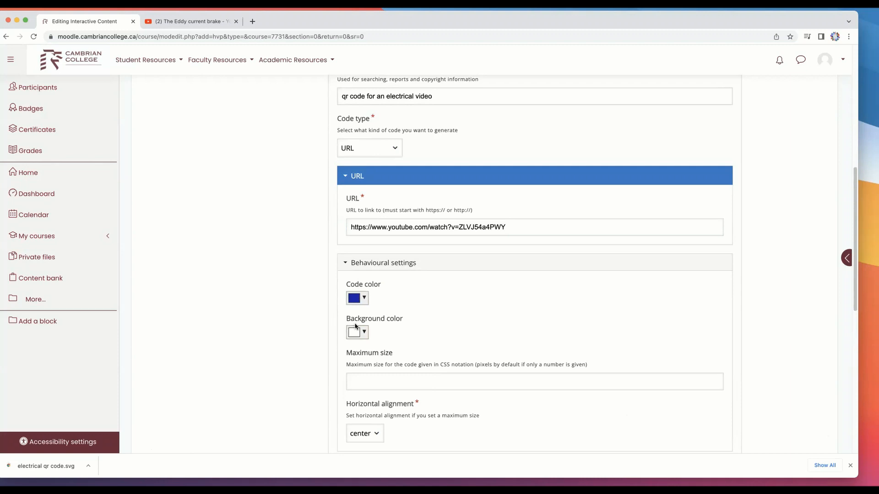
Confirm rgb(255, 255, 255) as the code's background color and center as its horizontal alignment
left_click(363, 334)
left_click_drag(422, 384, 423, 353)
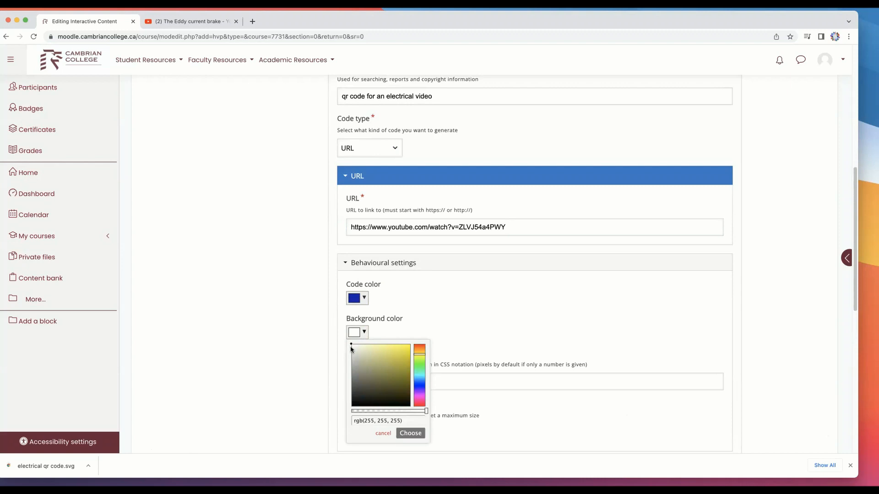
left_click(410, 433)
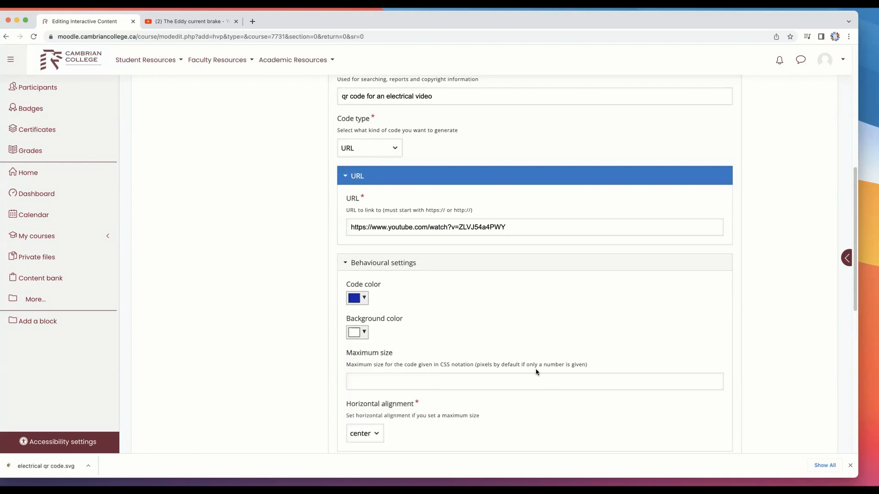
scroll(537, 372, "down", 5)
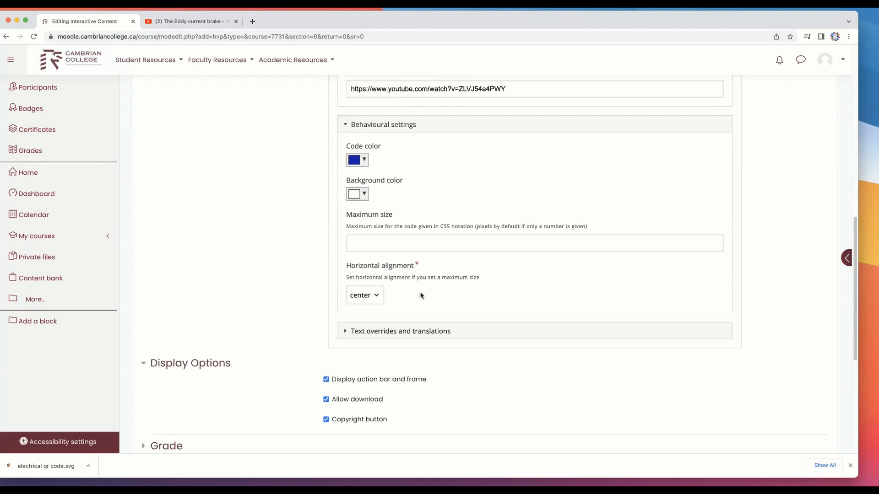
left_click(375, 296)
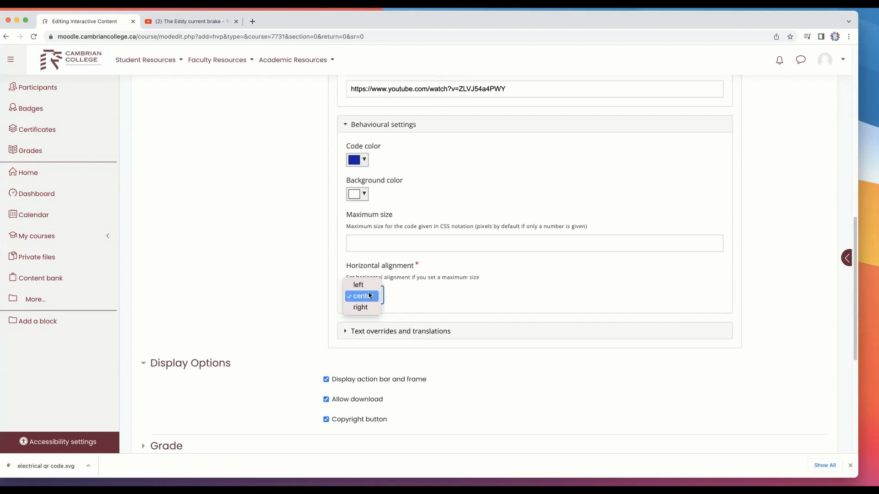
left_click(370, 298)
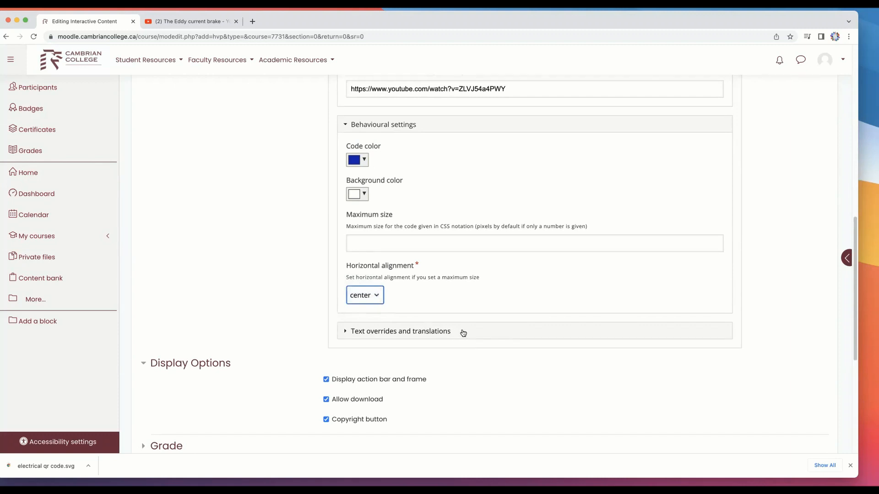
Examine the KewAr Code entries under the text overrides and translations, and collapse the section again
scroll(462, 333, "down", 1)
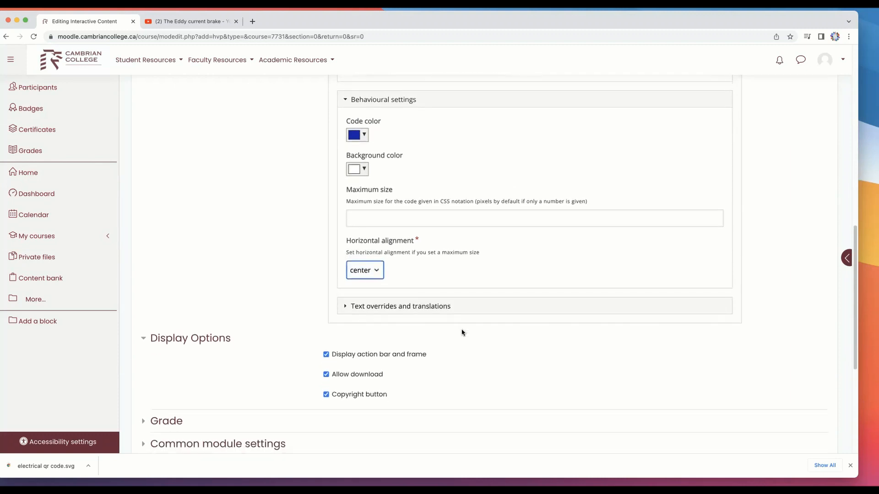
left_click(348, 307)
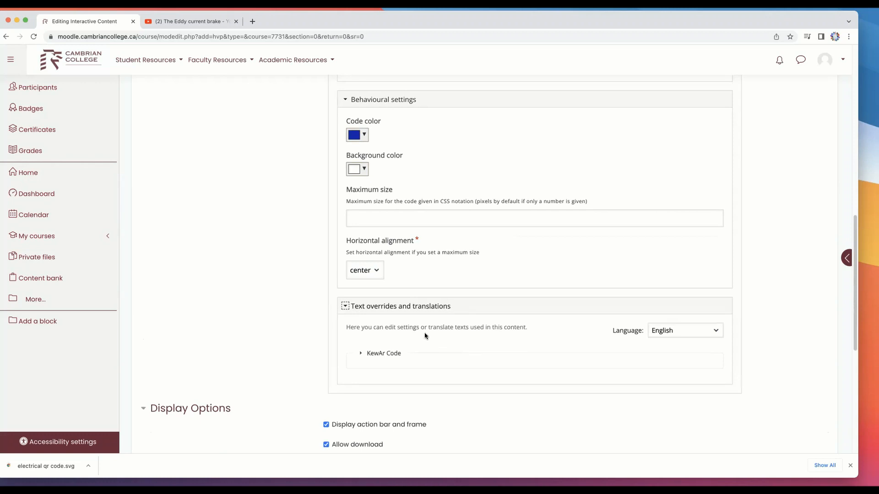
left_click(378, 362)
left_click(361, 354)
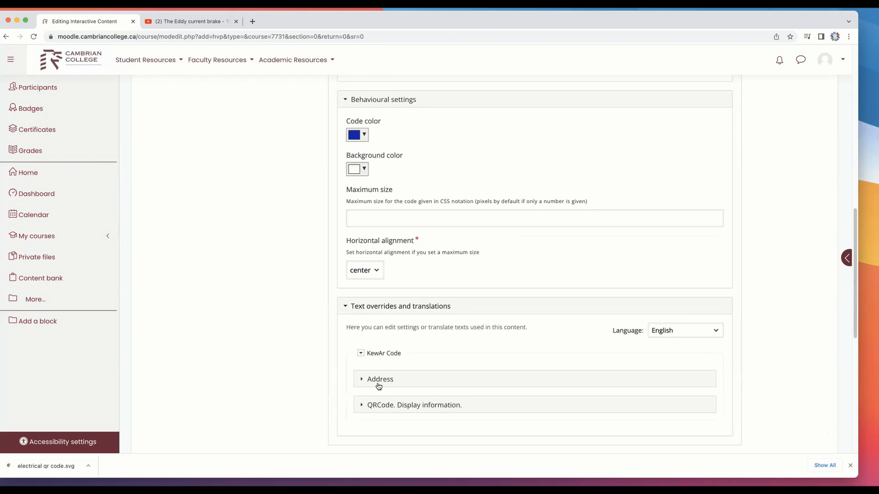
left_click(344, 308)
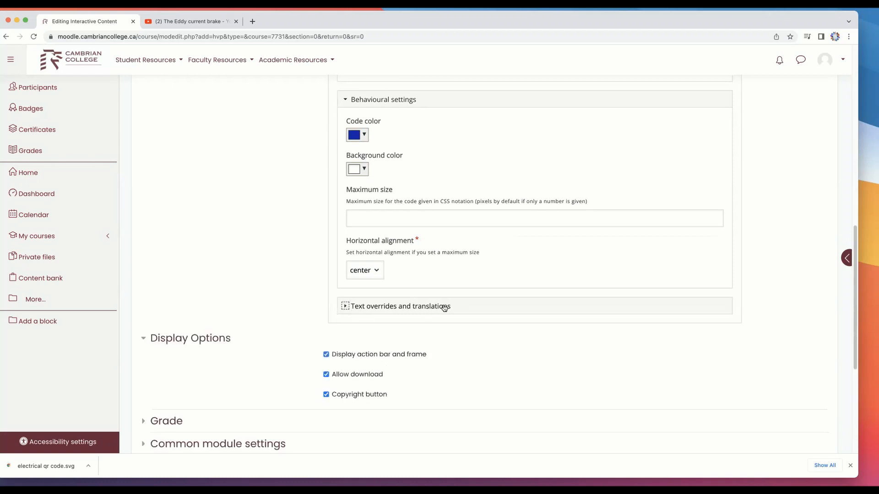
Turn off the Copyright button in the activity's display options
scroll(519, 349, "down", 3)
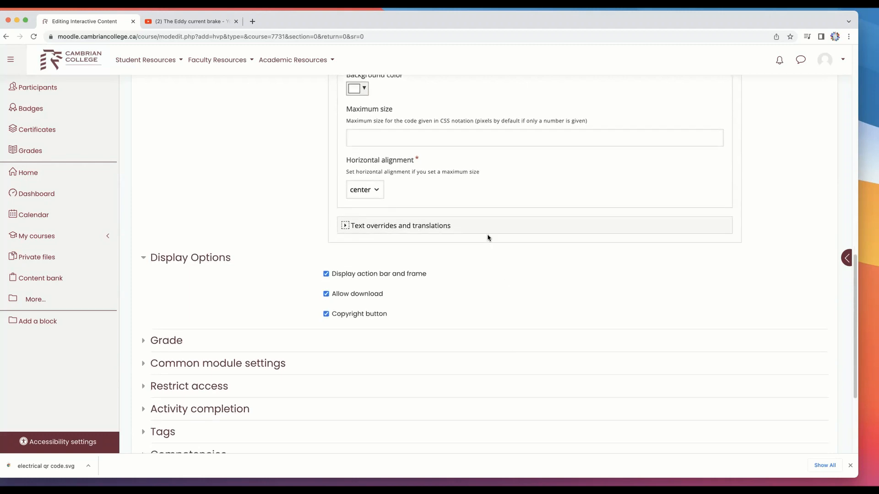
left_click(326, 314)
scroll(422, 287, "up", 10)
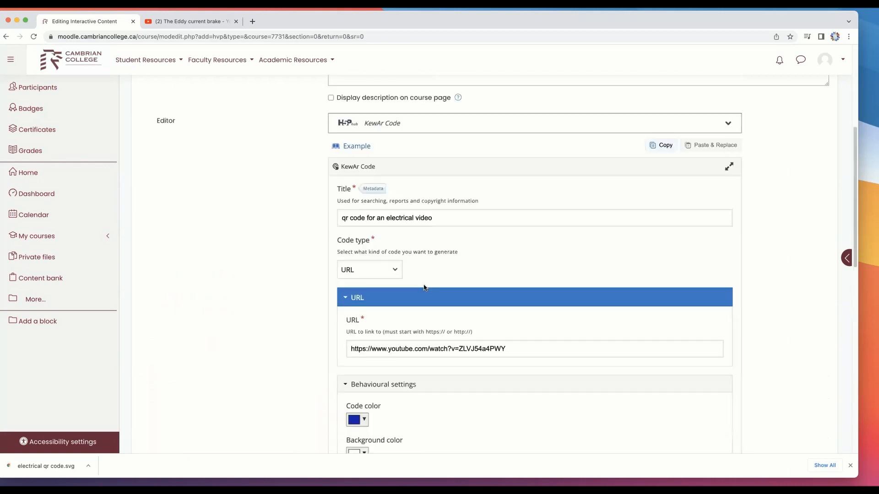
Check the KewAr Code settings once more, then save the activity and display it
scroll(424, 287, "up", 1)
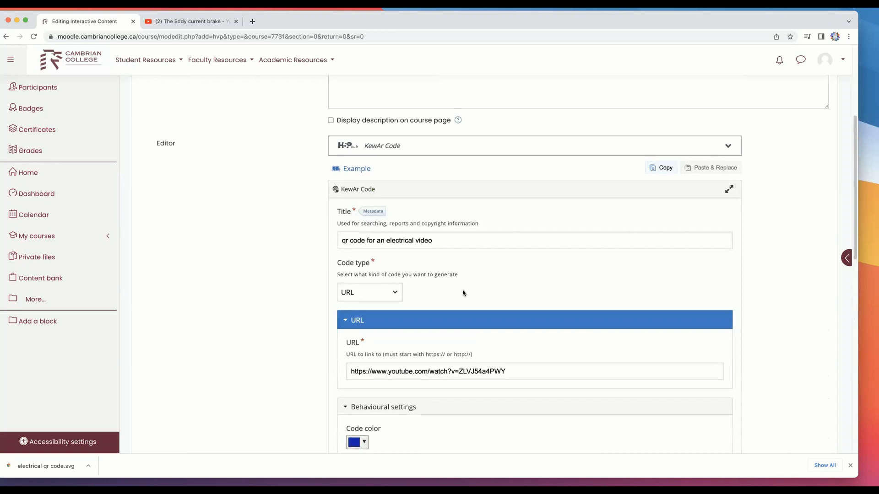
scroll(463, 293, "down", 6)
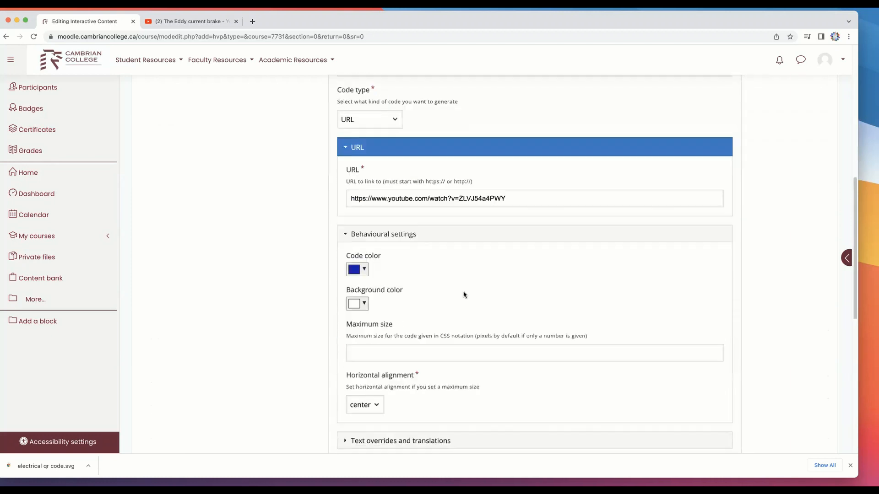
scroll(463, 294, "down", 3)
scroll(597, 371, "up", 7)
scroll(596, 369, "down", 10)
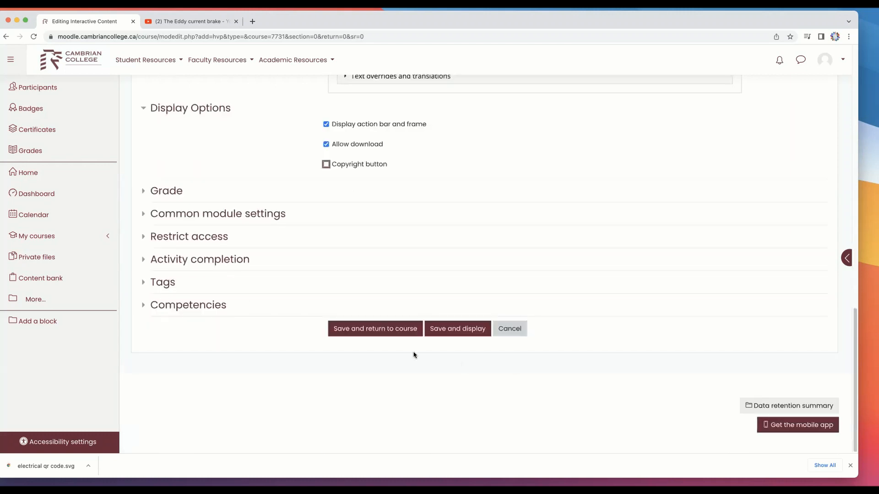
left_click(461, 332)
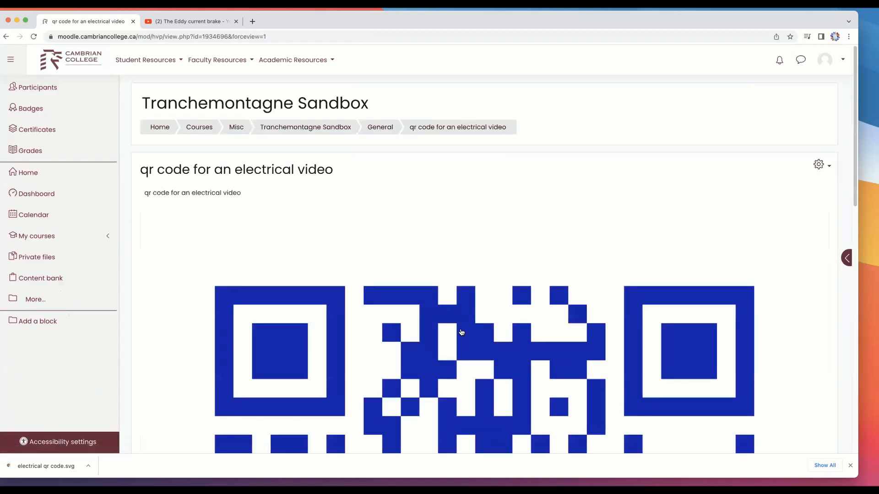
Examine the generated QR code and its action bar on the activity page
scroll(473, 323, "down", 15)
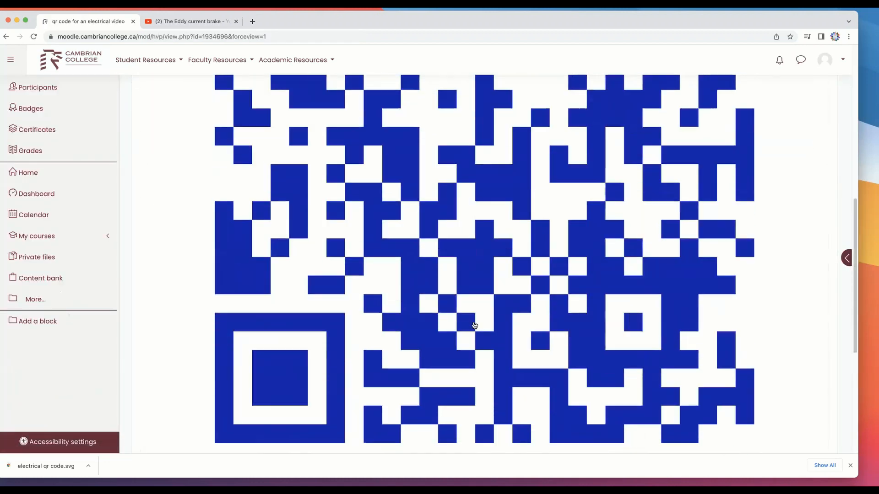
scroll(474, 326, "up", 15)
scroll(474, 326, "down", 15)
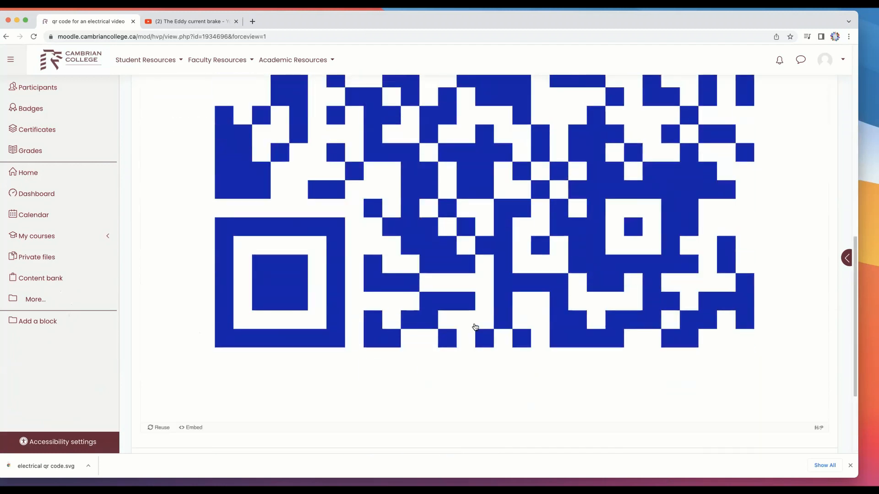
scroll(474, 326, "up", 15)
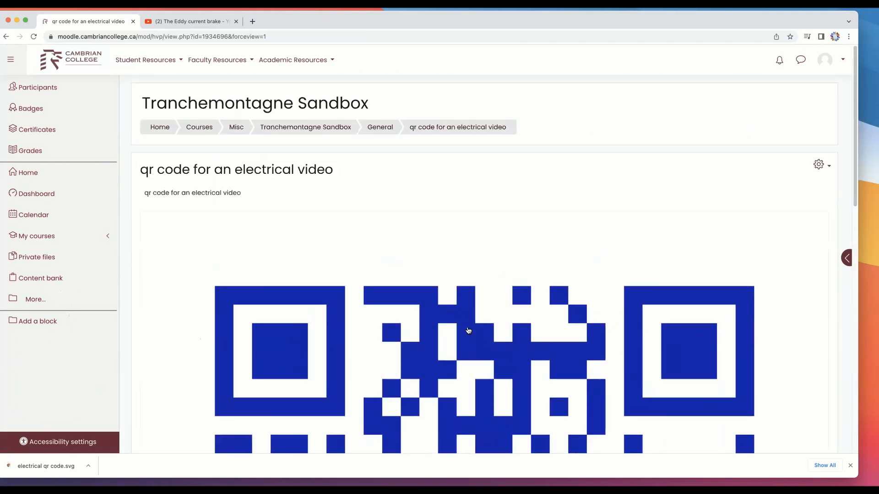
scroll(471, 327, "down", 5)
scroll(470, 330, "down", 4)
scroll(469, 330, "up", 6)
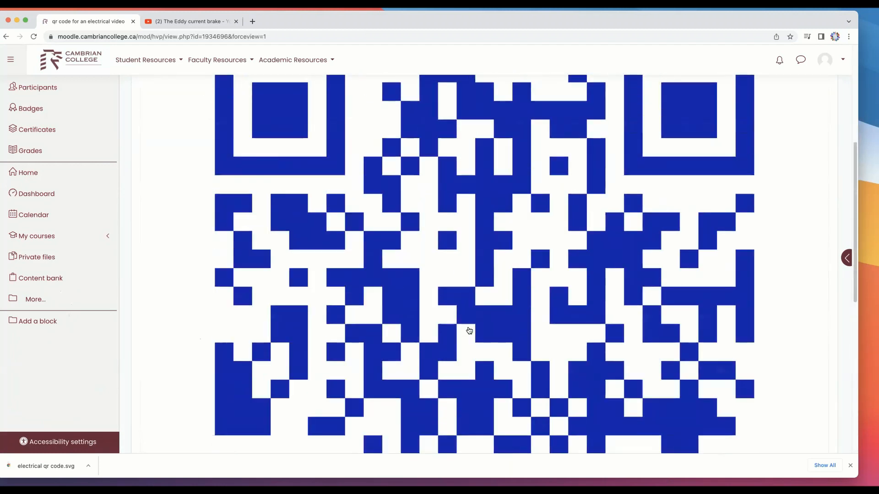
scroll(470, 331, "up", 4)
scroll(469, 330, "down", 10)
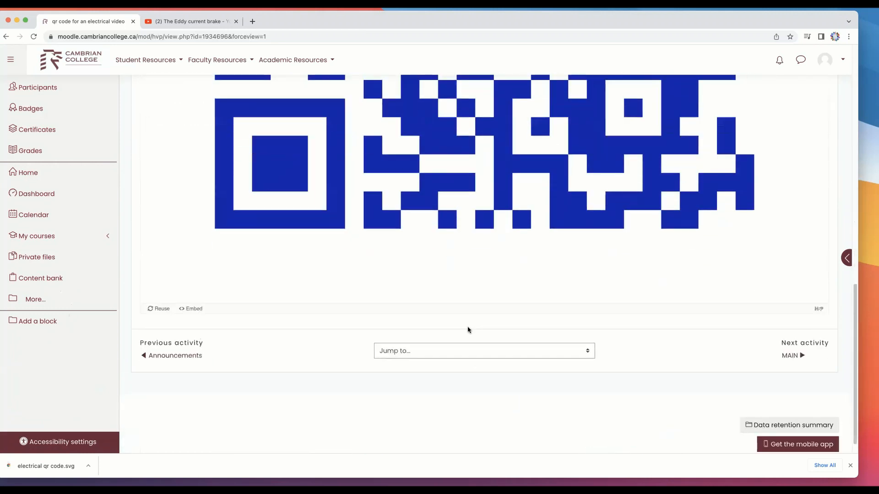
scroll(469, 330, "up", 8)
scroll(469, 330, "up", 2)
scroll(469, 330, "down", 7)
scroll(469, 331, "up", 5)
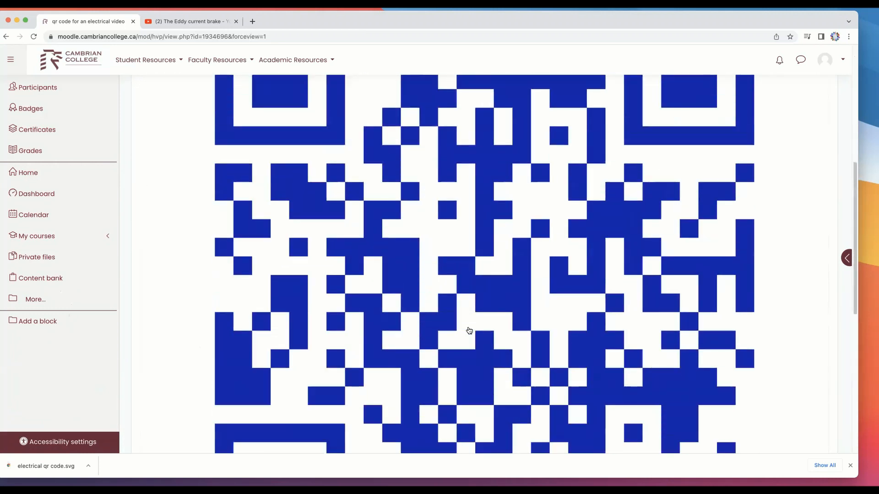
scroll(470, 330, "up", 1)
scroll(468, 333, "down", 3)
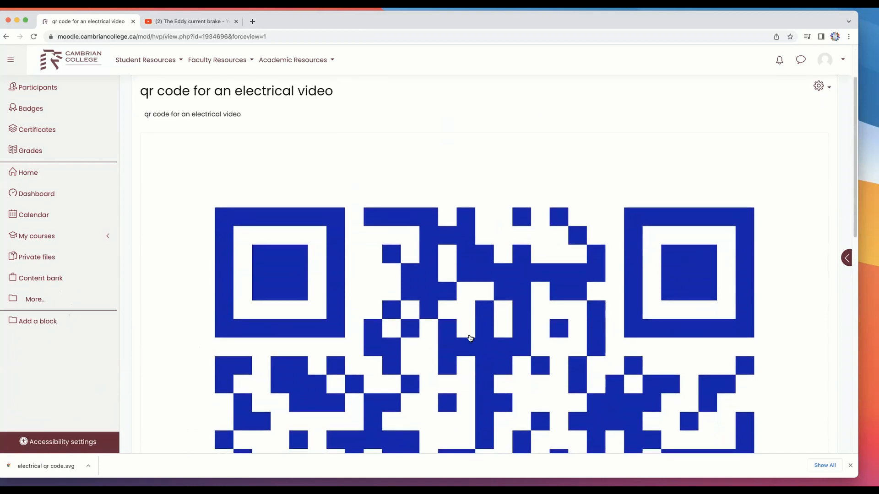
scroll(469, 336, "down", 2)
scroll(470, 338, "down", 1)
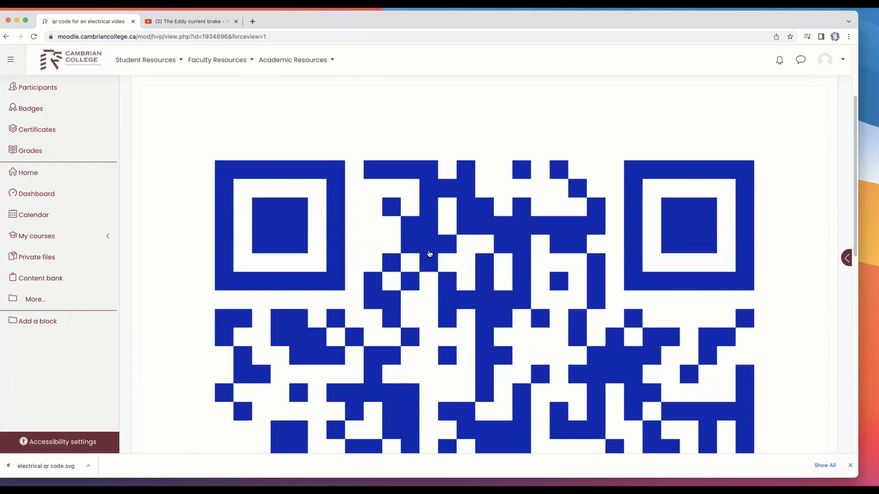
Save the QR code image to the Desktop under the name "qr code electrical"
right_click(428, 253)
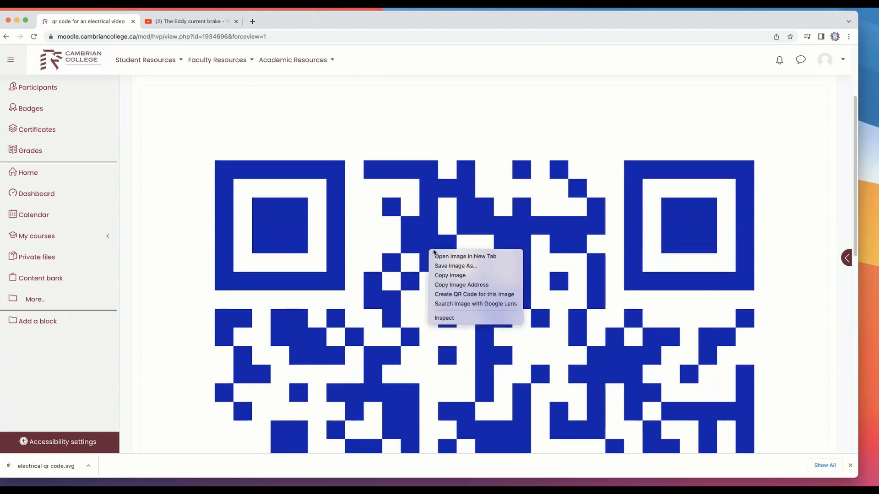
left_click(466, 266)
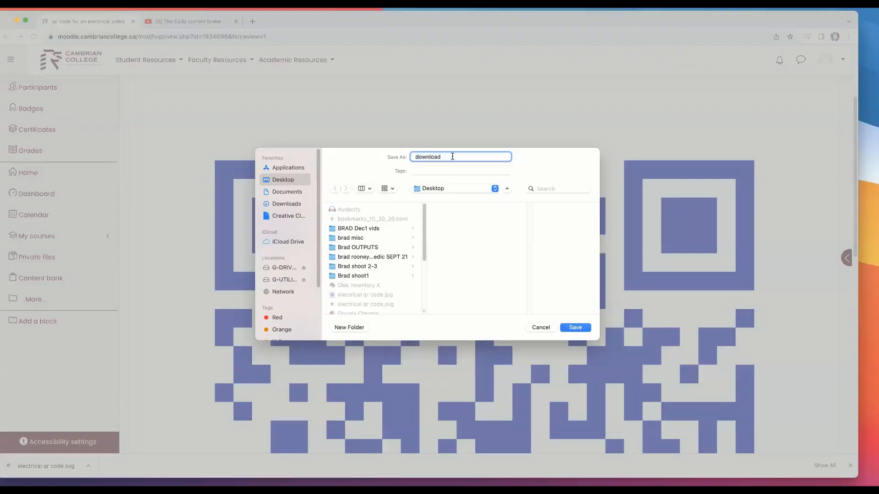
type("qr code electrical")
left_click(586, 328)
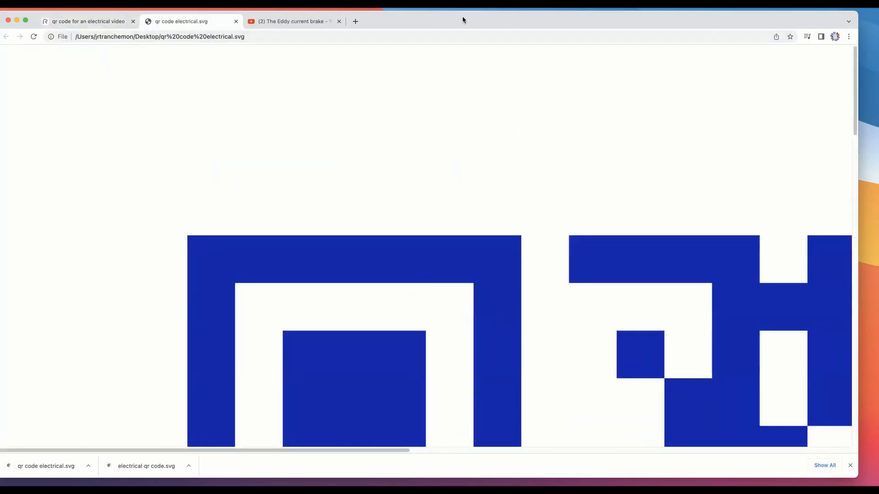
Open qr code electrical.svg from the desktop to examine it in the browser, and move the browser window out of the way
left_click_drag(463, 19, 454, 486)
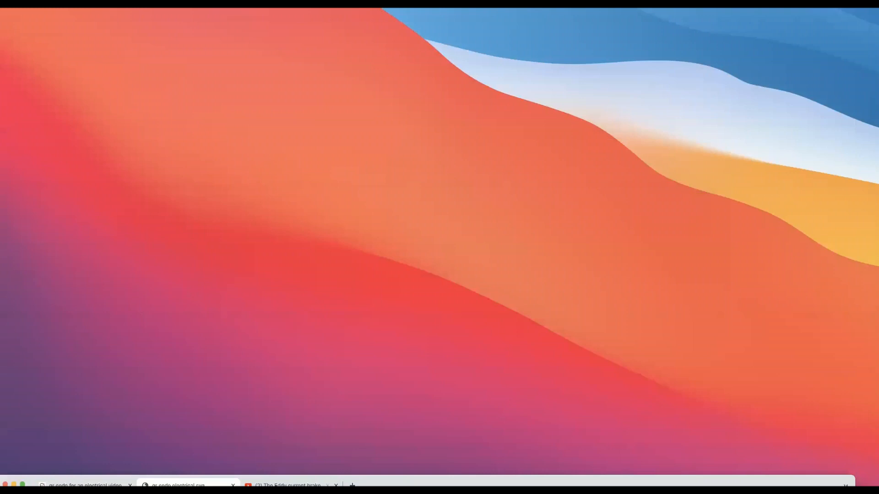
left_click(378, 145)
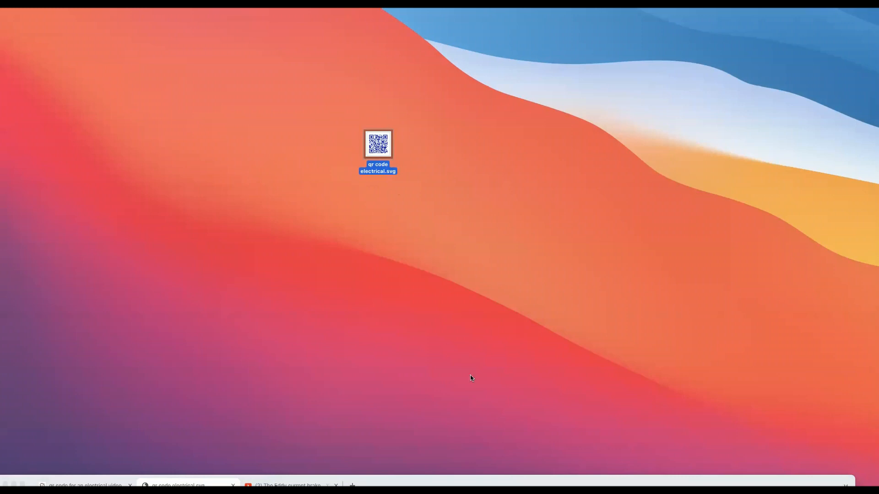
double_click(375, 143)
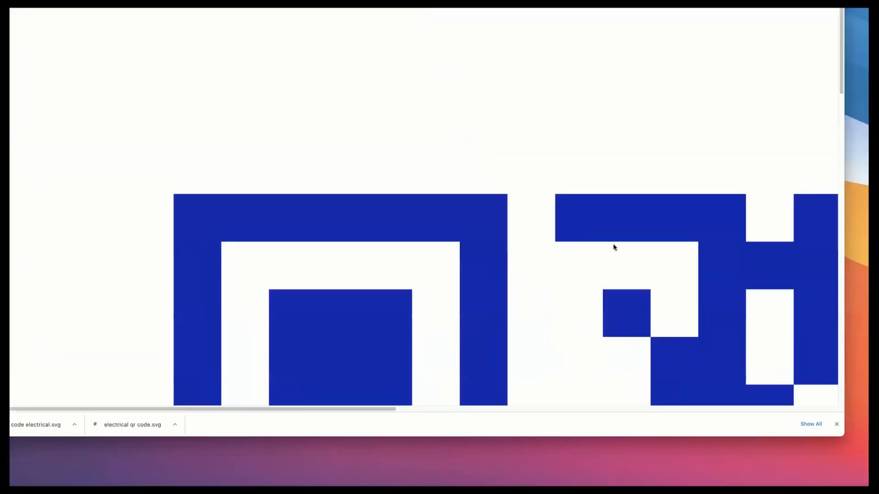
scroll(608, 241, "down", 10)
scroll(603, 240, "up", 15)
scroll(599, 241, "down", 5)
scroll(599, 243, "down", 5)
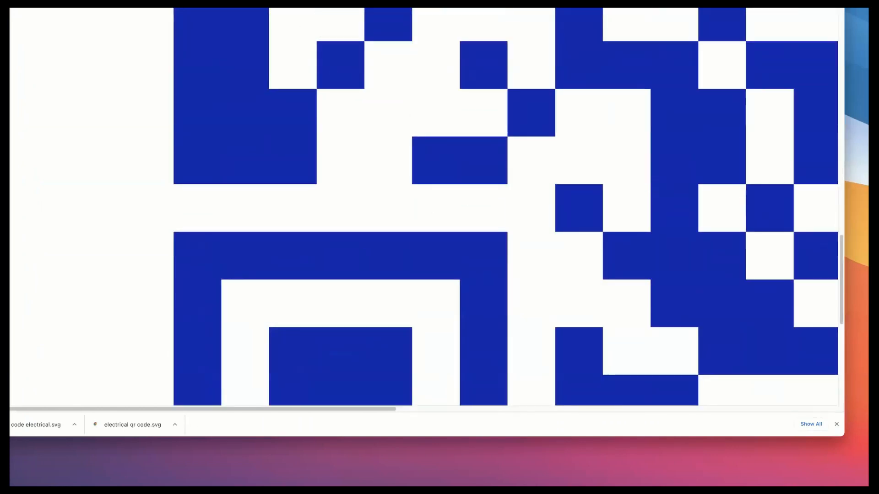
left_click_drag(491, 3, 531, 492)
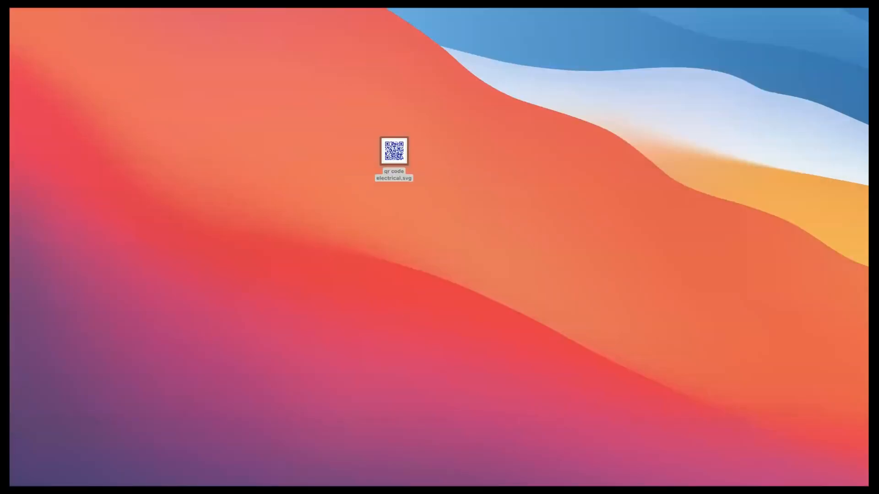
Switch to Microsoft Word and create a new blank document
key("super+Tab")
key("super+Tab")
left_click(60, 1)
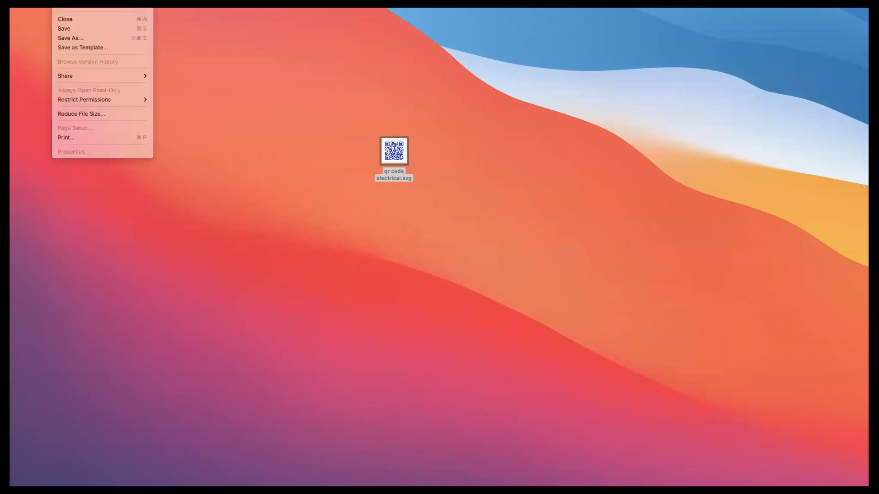
left_click(78, 1)
left_click_drag(394, 1, 370, 40)
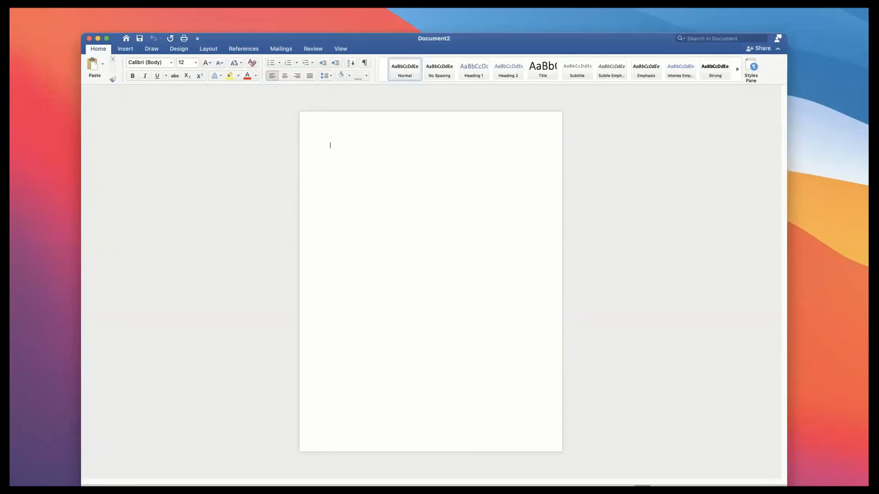
Insert qr code electrical.svg from the desktop into the blank document
left_click_drag(399, 41, 386, 182)
left_click_drag(394, 145, 377, 389)
left_click_drag(471, 182, 475, 28)
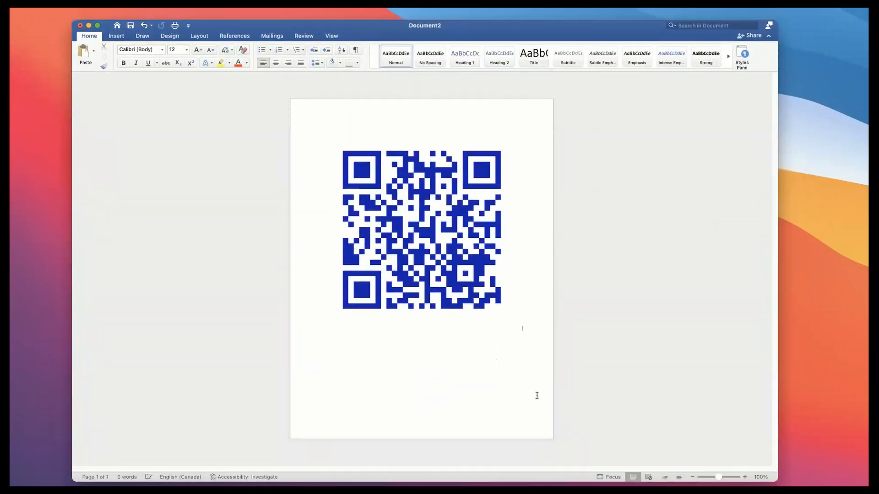
double_click(322, 333)
type("Asdfasdf Asd F Dsaf Asd")
left_click_drag(336, 375, 320, 337)
type("https://www.youtube.com/watch?v=ZLVJ54a4PWY")
Set the font size of the video link to 22
left_click_drag(372, 361, 324, 335)
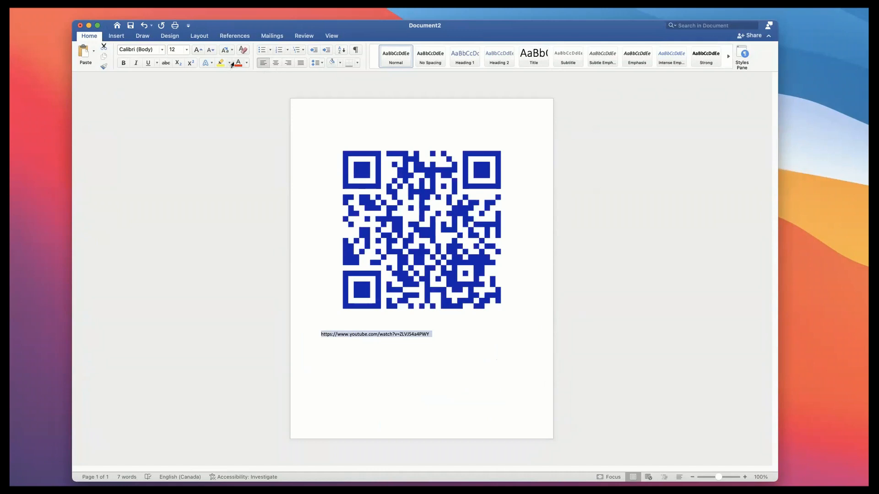
left_click(186, 50)
left_click(189, 194)
left_click(465, 353)
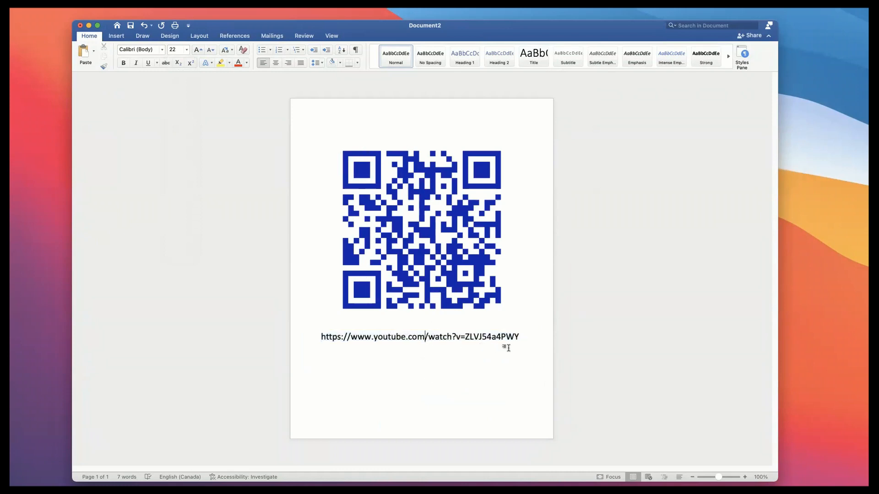
Replace the video link below the QR code with the caption "Electrical video qr code"
left_click_drag(523, 336, 318, 336)
key("BackSpace")
type("electrical vid")
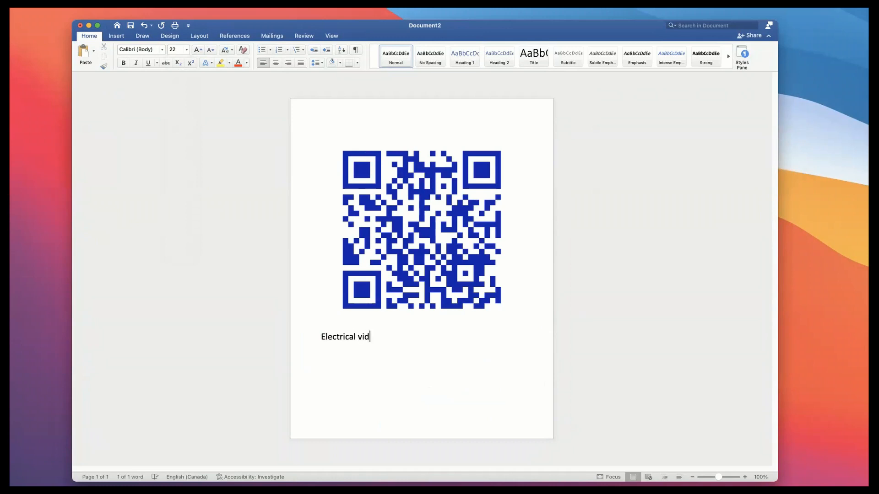
type("eo qu ")
type("code")
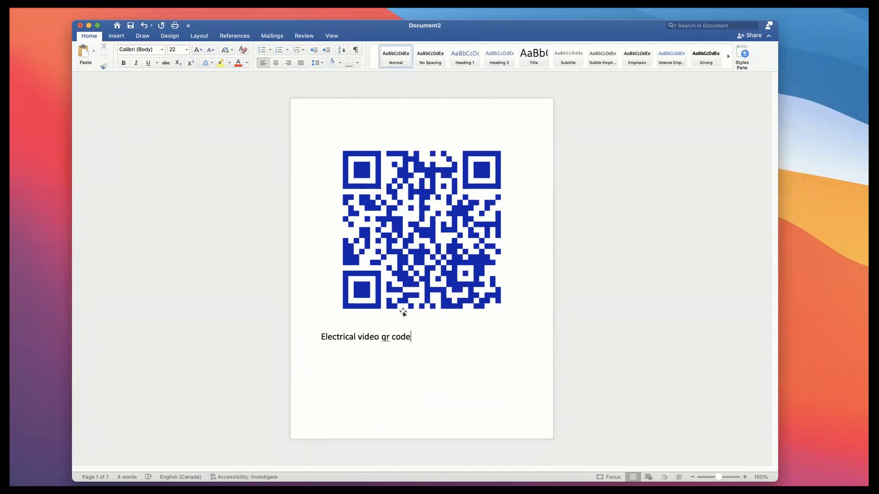
Start saving the QR code graphic as a picture and choose JPEG as the file type
left_click(422, 321)
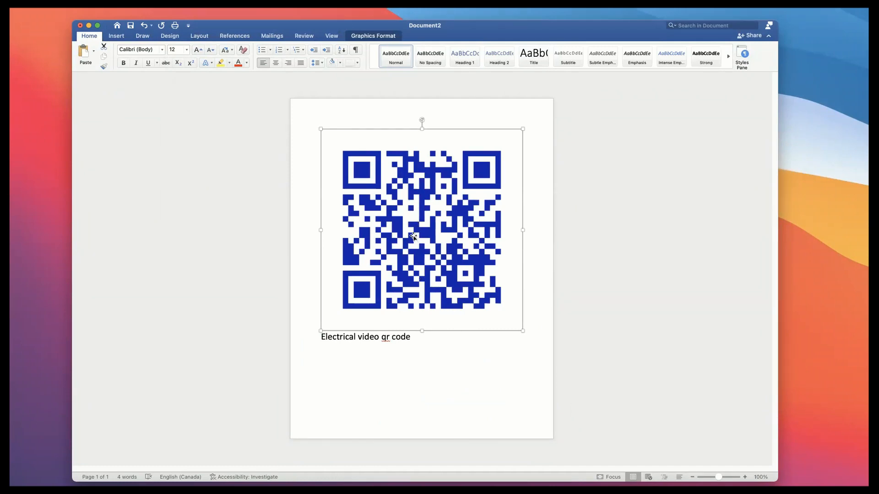
right_click(382, 215)
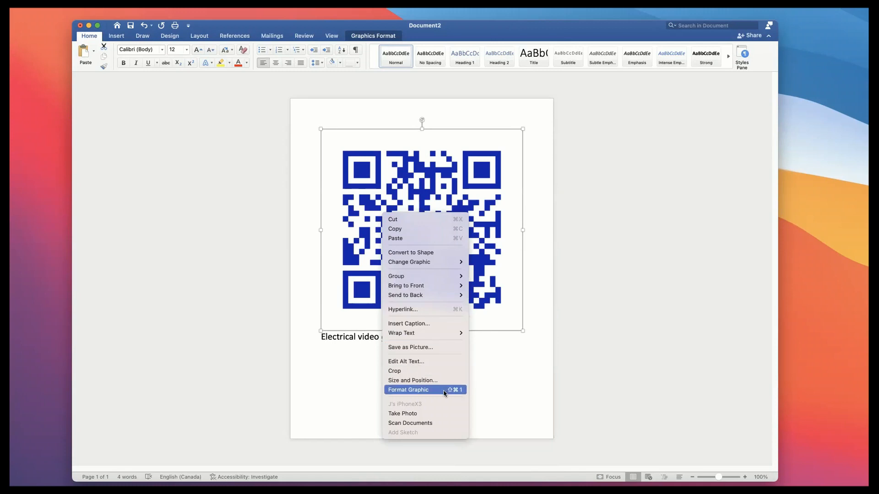
left_click(442, 348)
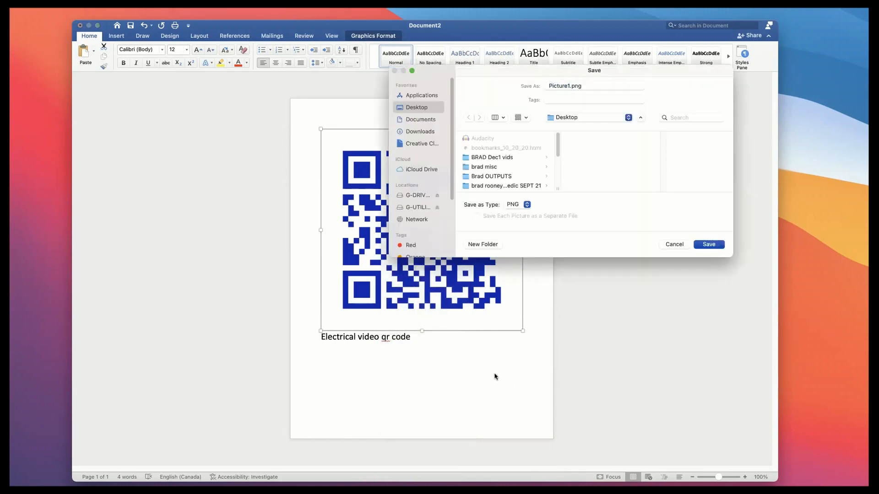
left_click_drag(569, 71, 441, 145)
left_click(389, 279)
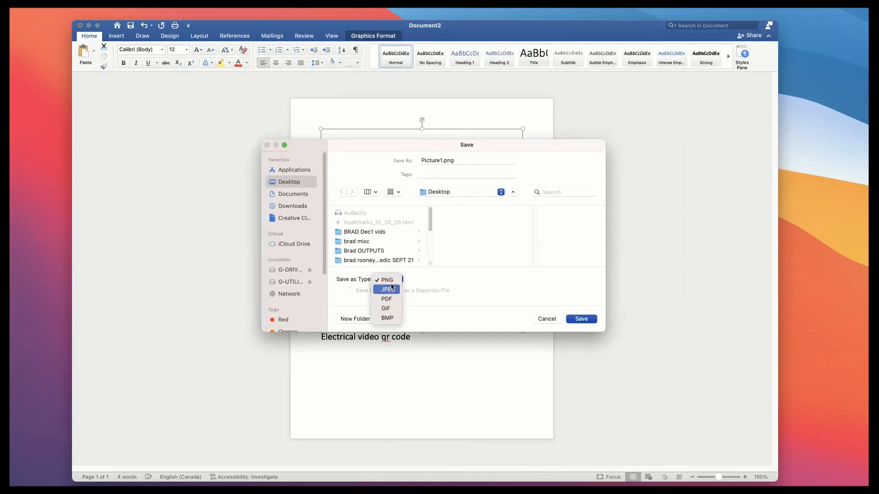
left_click(392, 286)
left_click(392, 280)
left_click(391, 280)
left_click(398, 279)
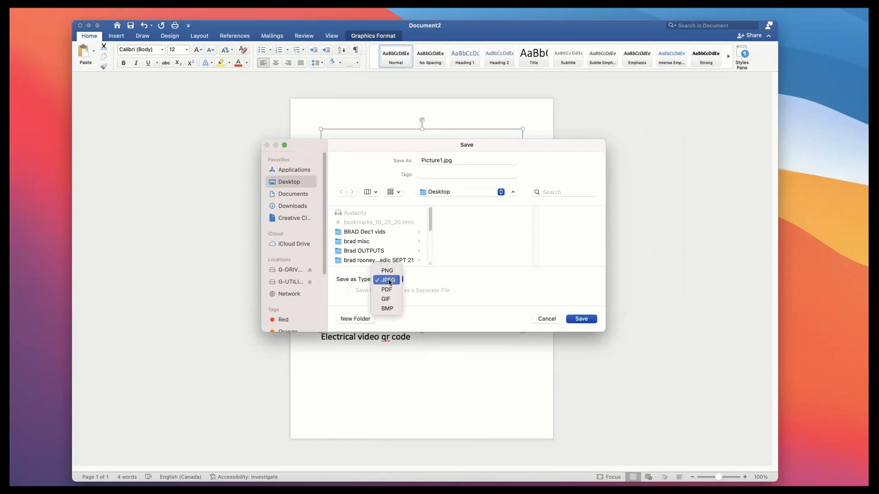
left_click(390, 282)
Name the picture file "qr code electical" and save it to the Desktop
double_click(440, 160)
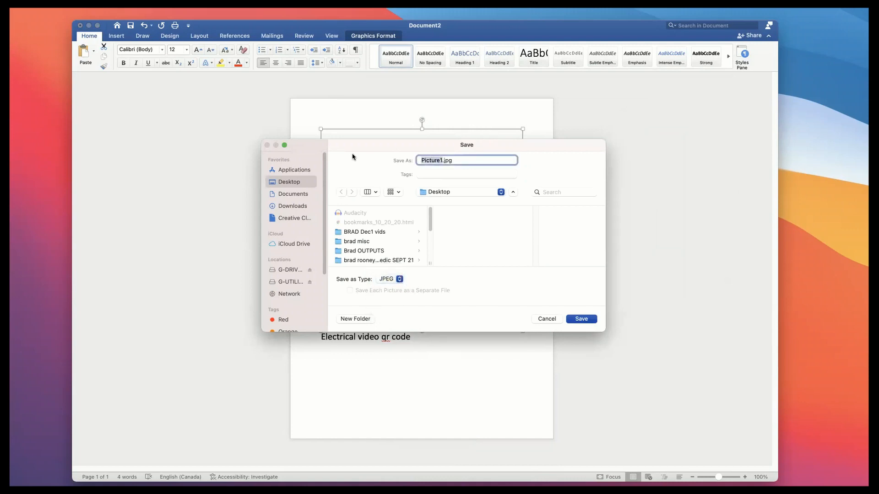
type("qr code electical")
left_click(588, 318)
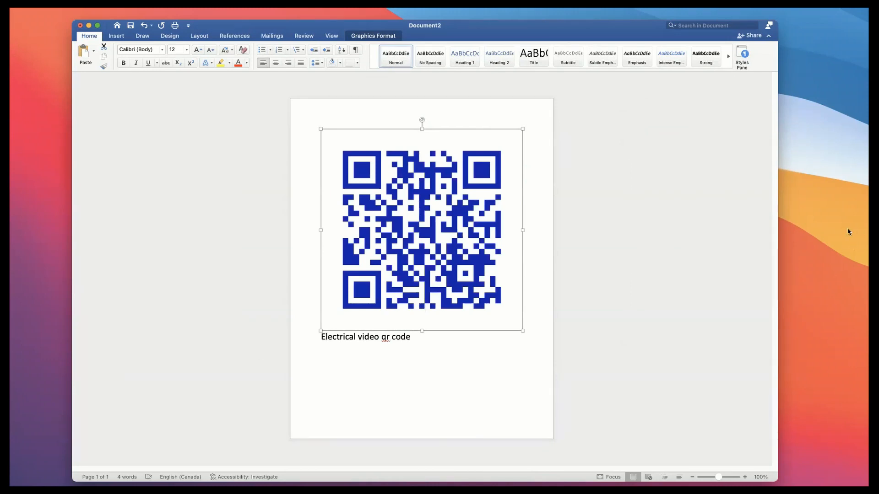
Place qr code electical.jpg next to the SVG file on the desktop and preview it
left_click_drag(848, 231, 825, 225)
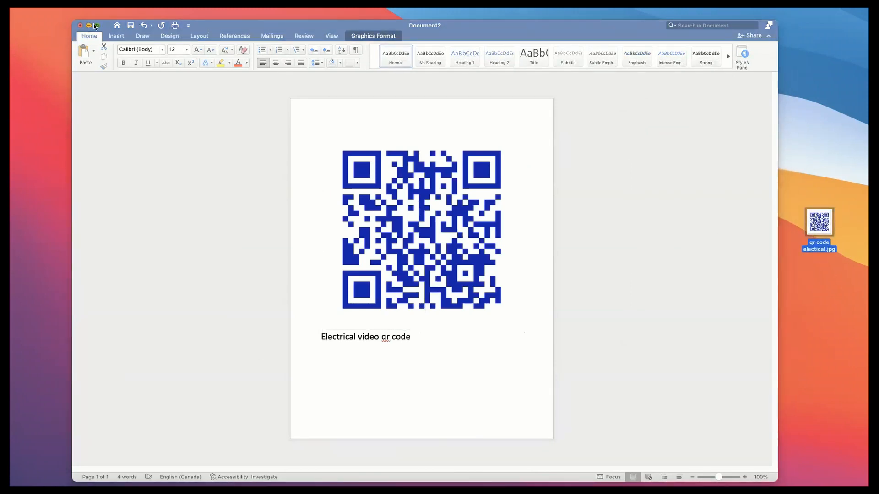
left_click(88, 25)
left_click_drag(825, 222, 459, 151)
left_click(387, 154)
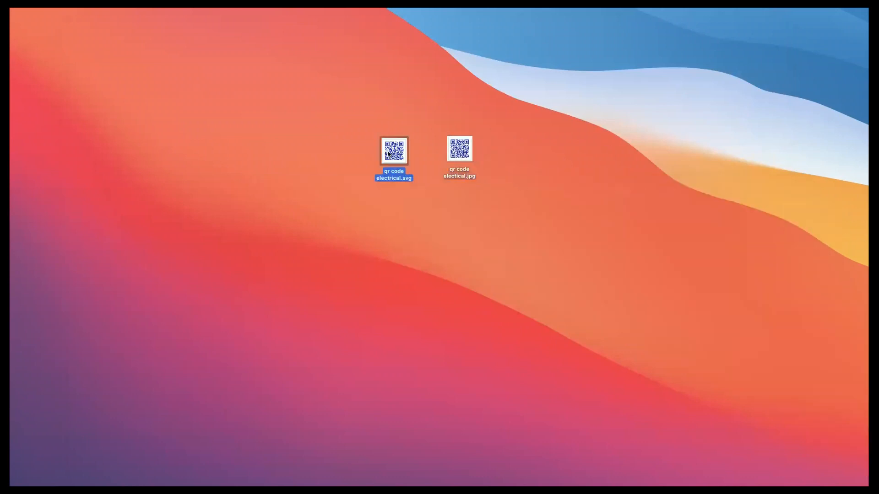
left_click(459, 151)
key("space")
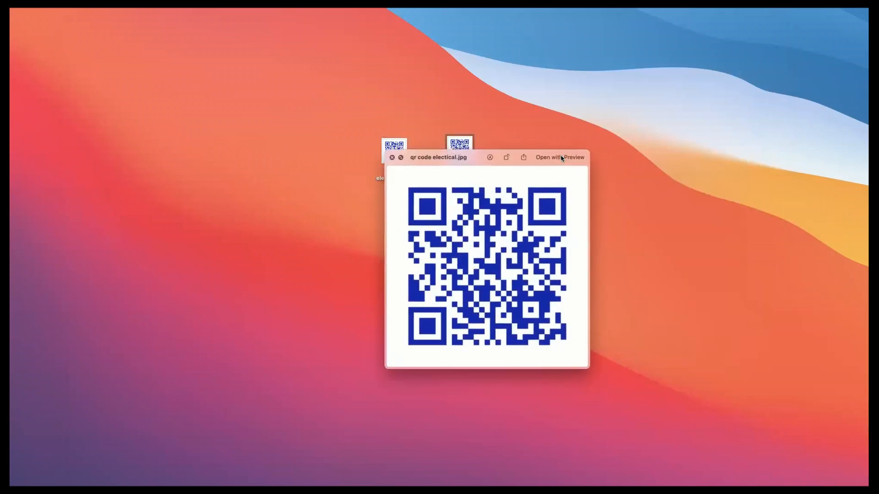